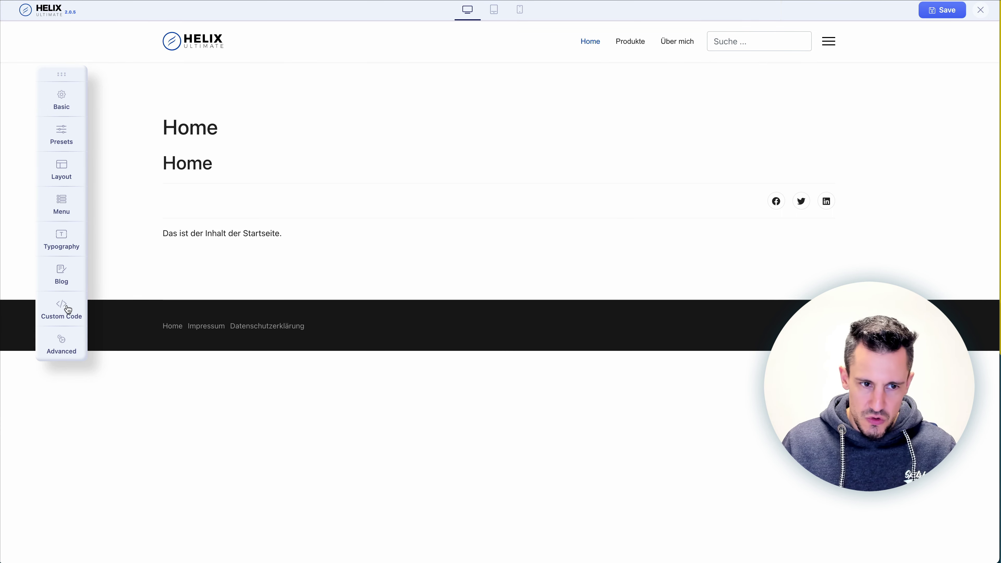
pyautogui.click(63, 111)
pyautogui.scroll(-3, 152, 188)
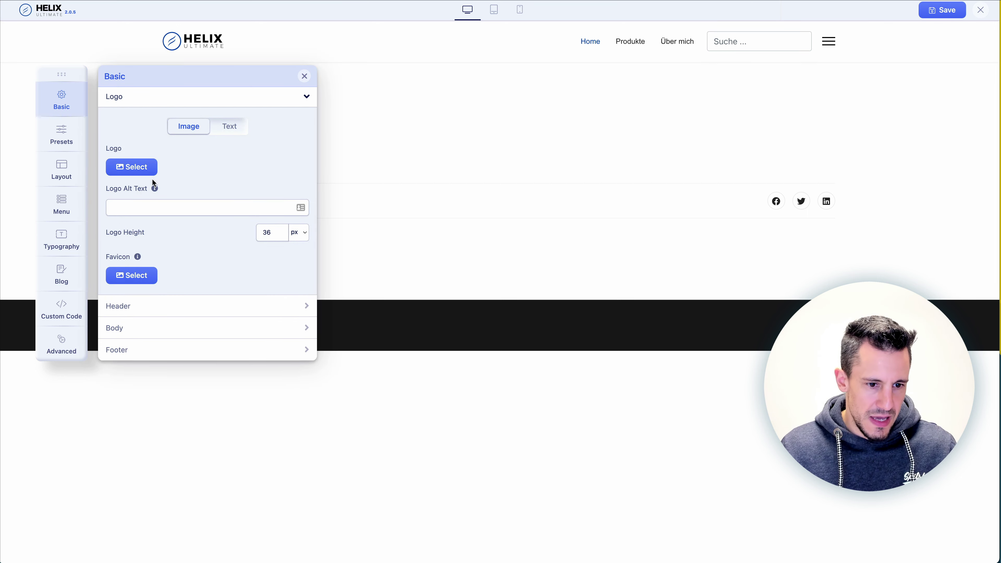
pyautogui.click(126, 246)
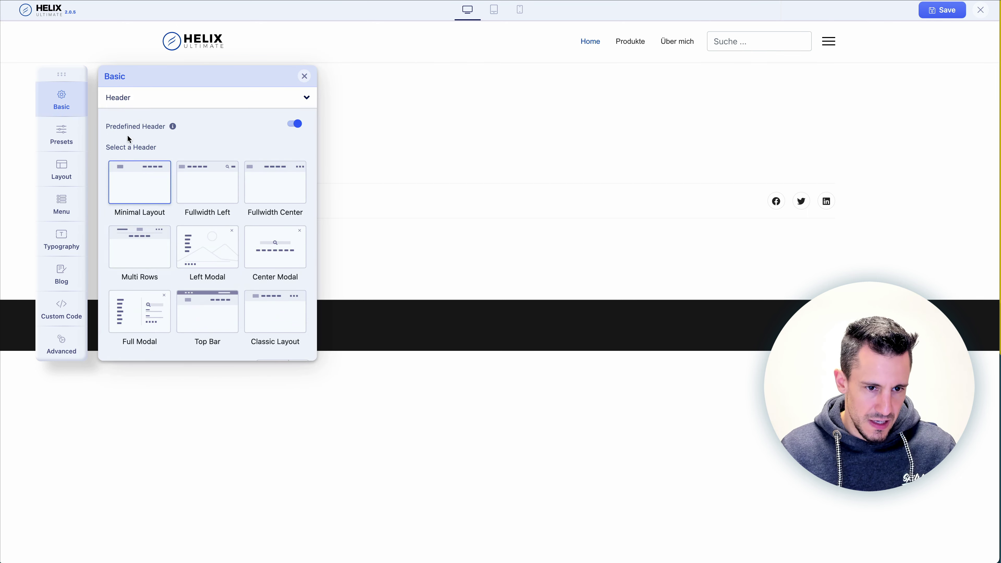
pyautogui.click(119, 97)
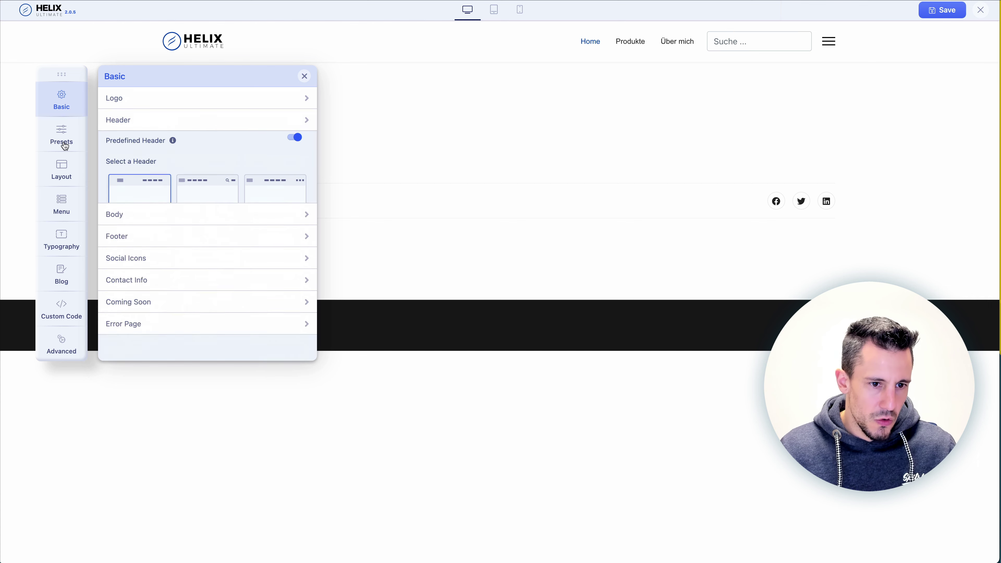
pyautogui.click(64, 145)
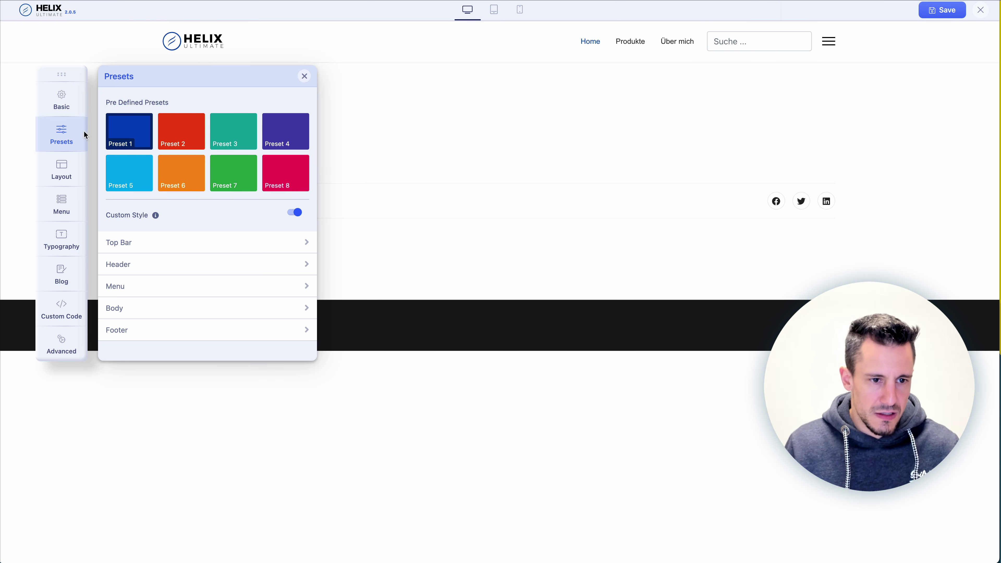
# - Choose the Top Bar layout as the predefined header in the Basic settings
pyautogui.click(65, 107)
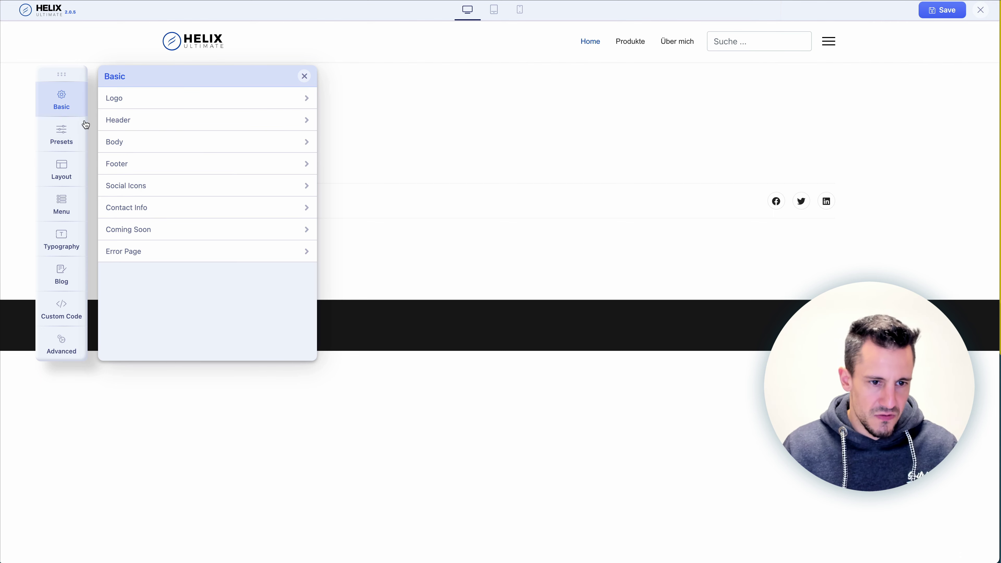
pyautogui.click(131, 123)
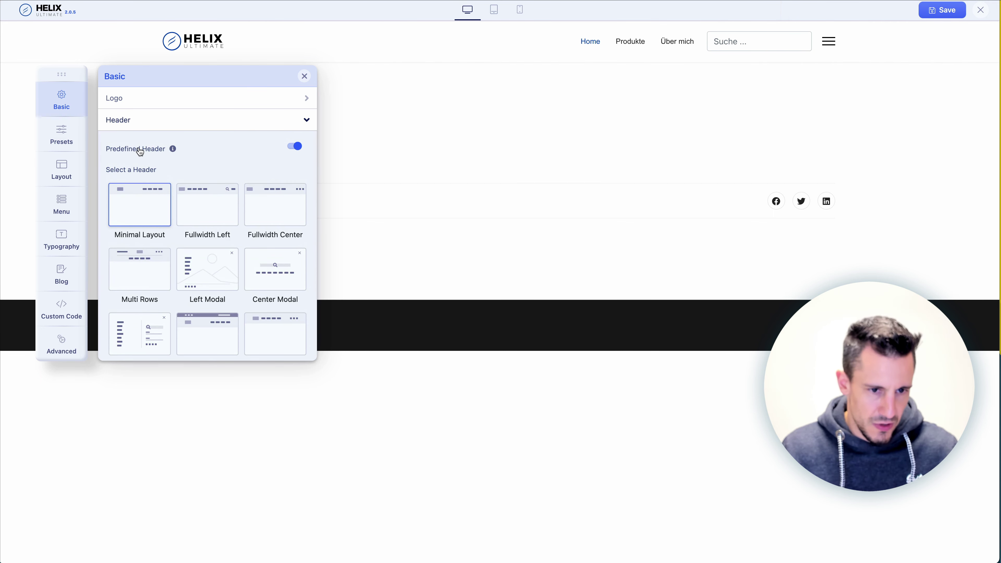
pyautogui.scroll(-1, 140, 151)
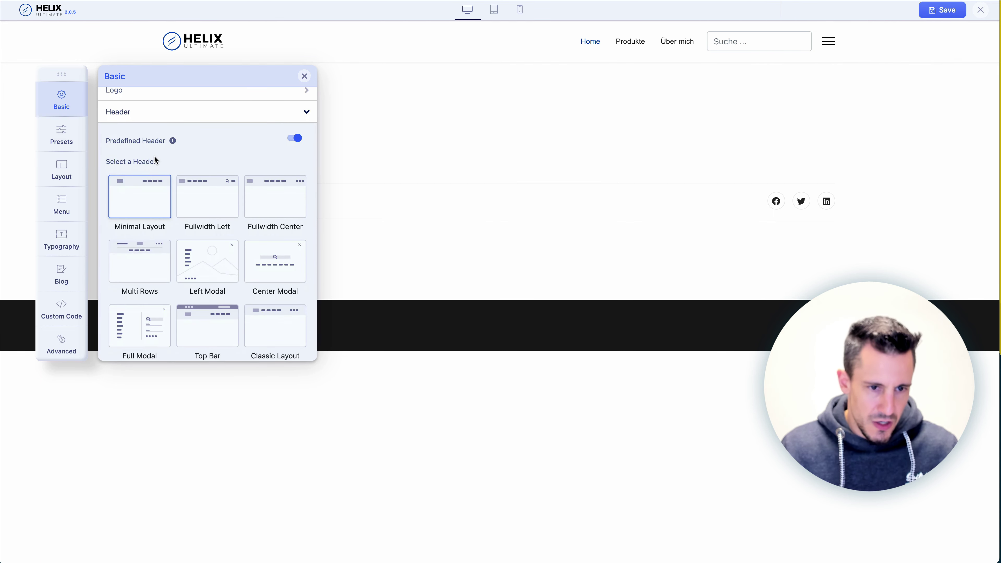
pyautogui.click(294, 140)
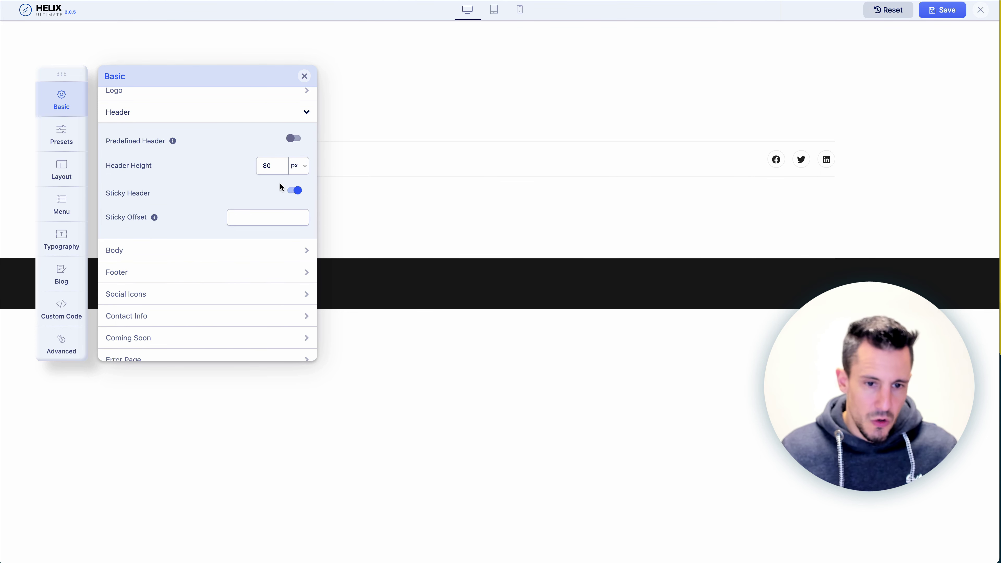
pyautogui.click(295, 140)
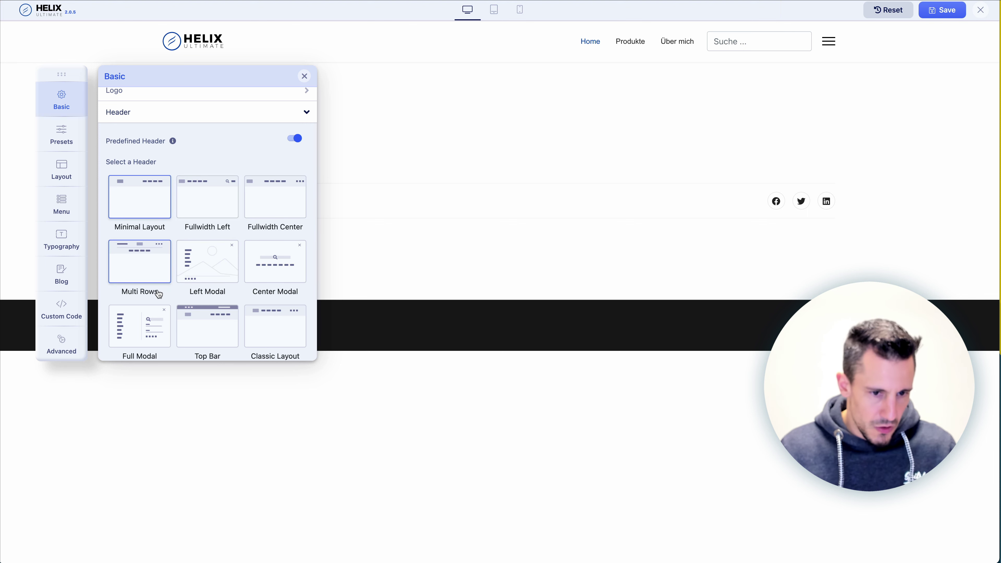
pyautogui.scroll(-2, 158, 292)
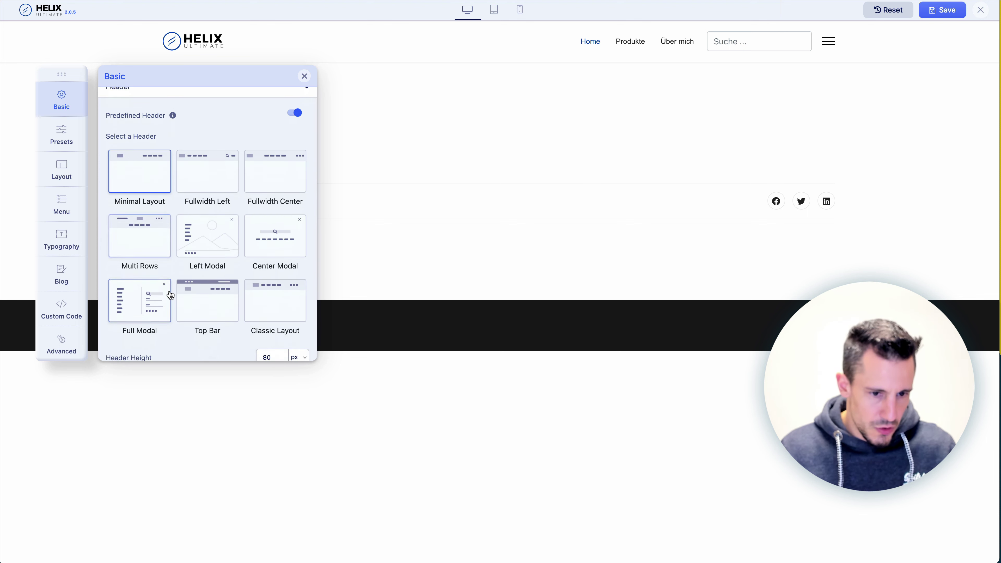
pyautogui.click(223, 294)
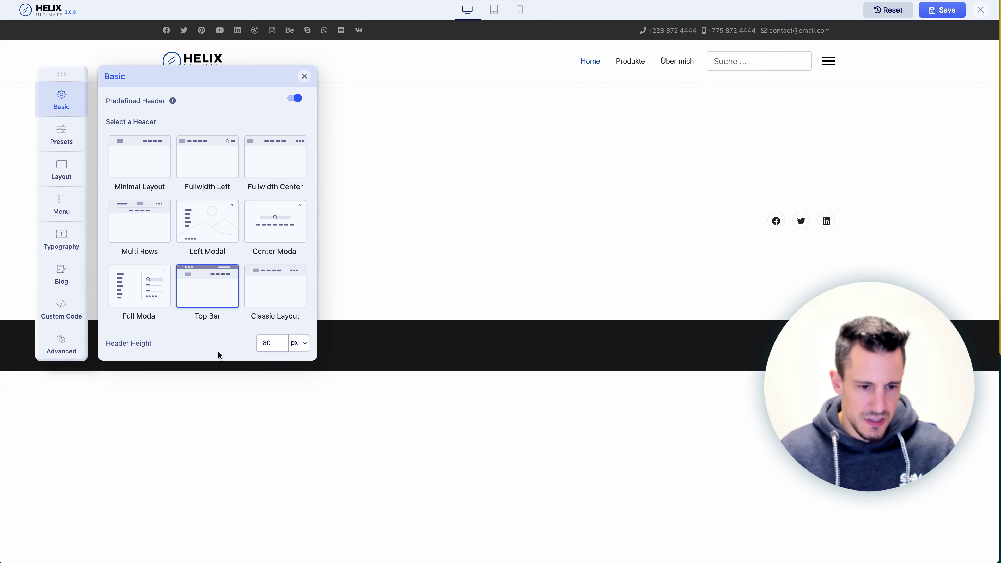
# - Try a header height of 200 px and set it back to 80 px
pyautogui.moveTo(277, 345); pyautogui.dragTo(258, 343)
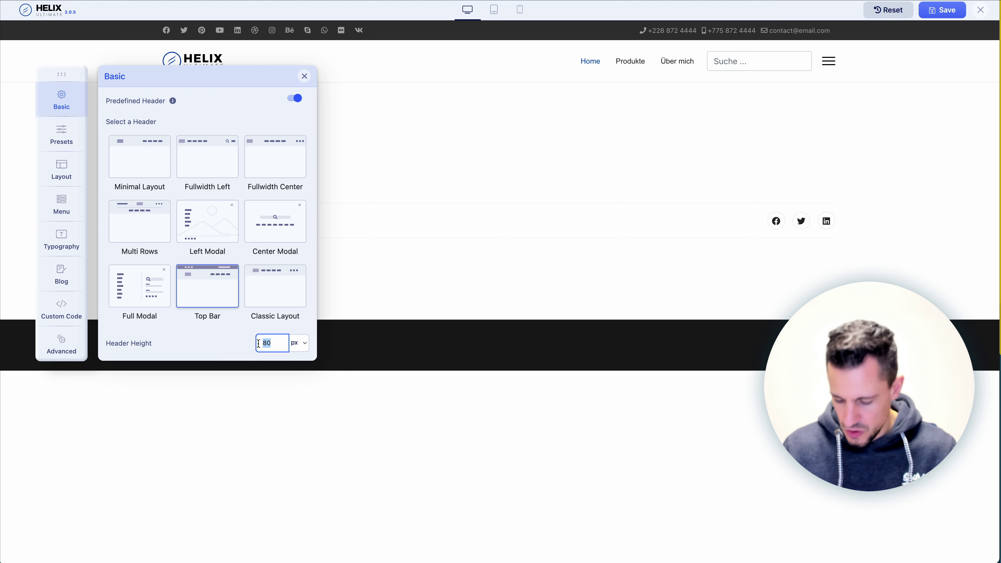
pyautogui.write('200')
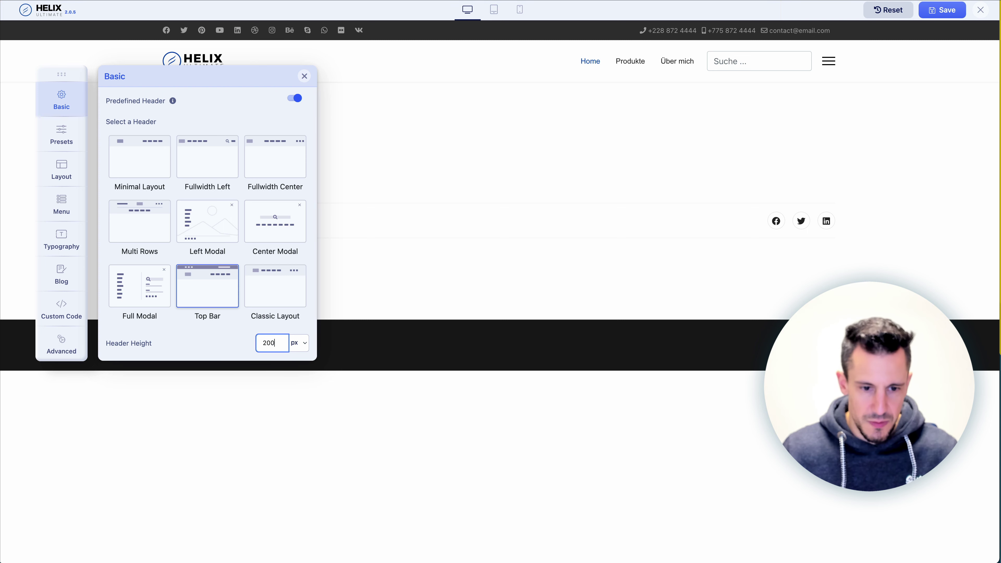
pyautogui.click(233, 331)
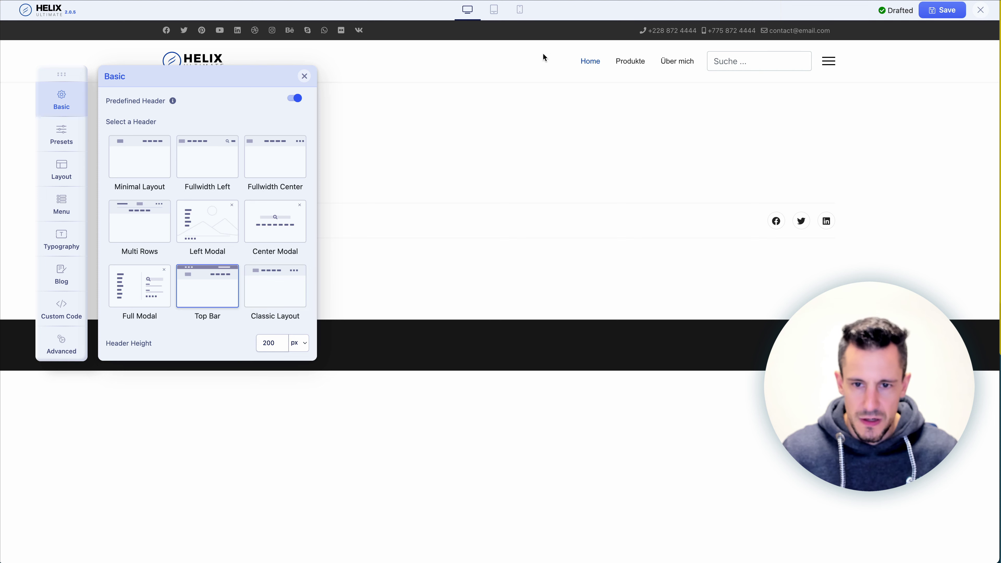
pyautogui.moveTo(269, 342); pyautogui.dragTo(250, 347)
pyautogui.write('8')
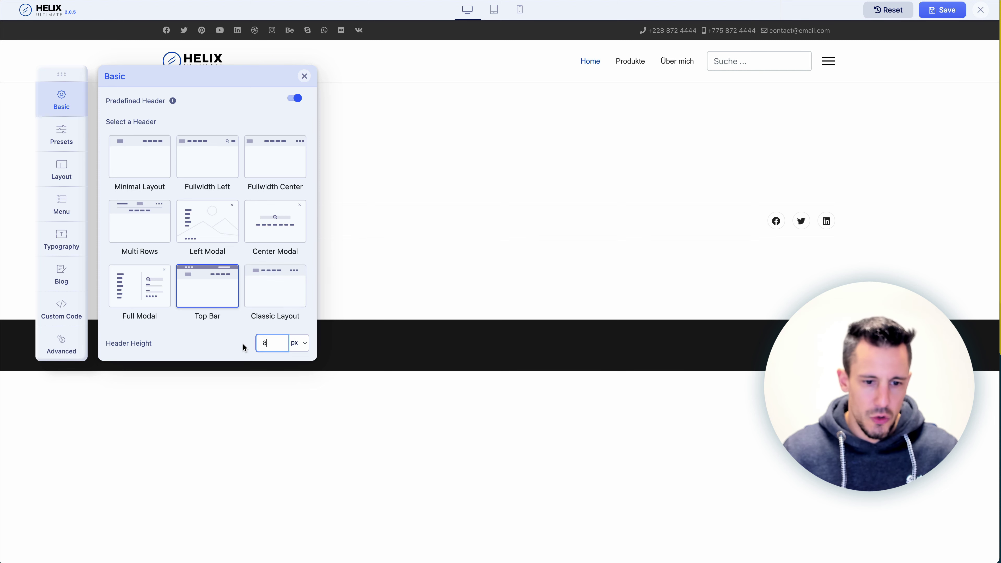
pyautogui.write('0')
pyautogui.click(233, 341)
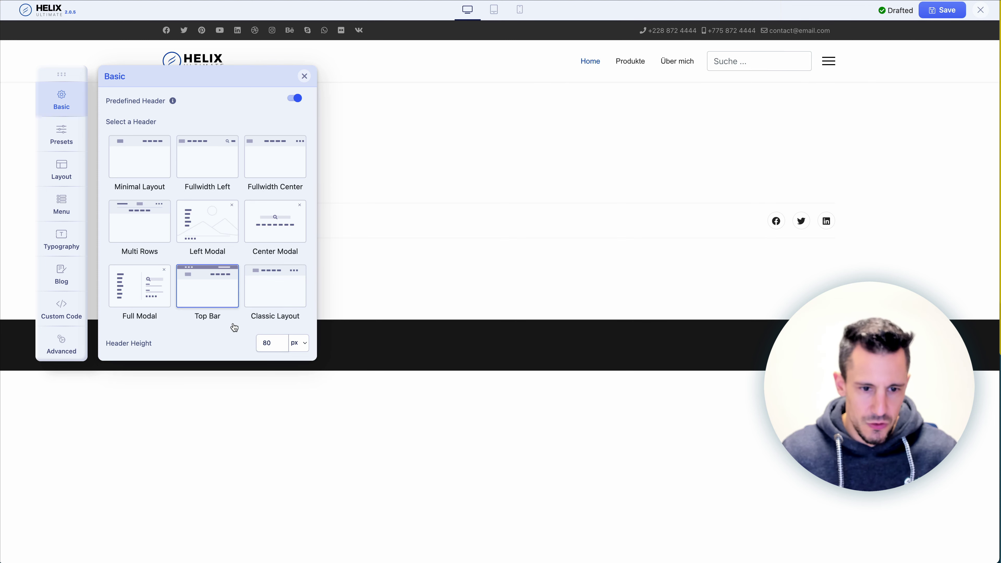
# - Disable and re-enable the header's search, and enable and disable its login option
pyautogui.scroll(-3, 234, 327)
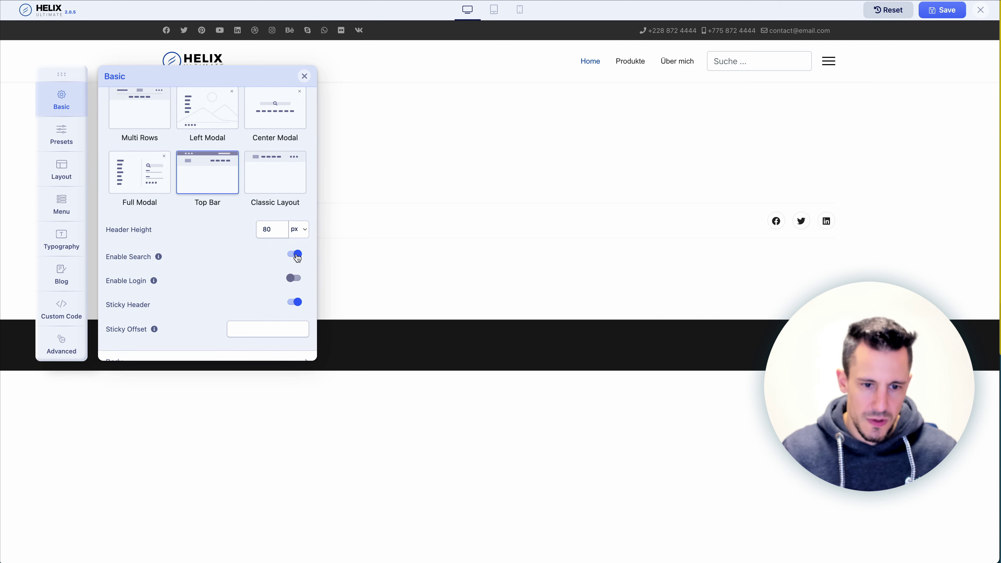
pyautogui.click(295, 255)
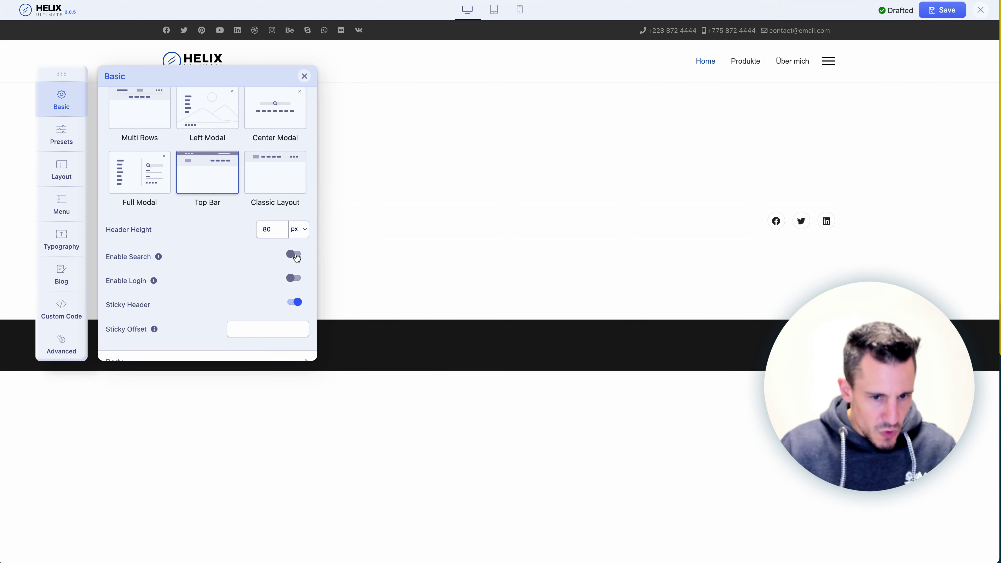
pyautogui.click(296, 256)
pyautogui.click(296, 280)
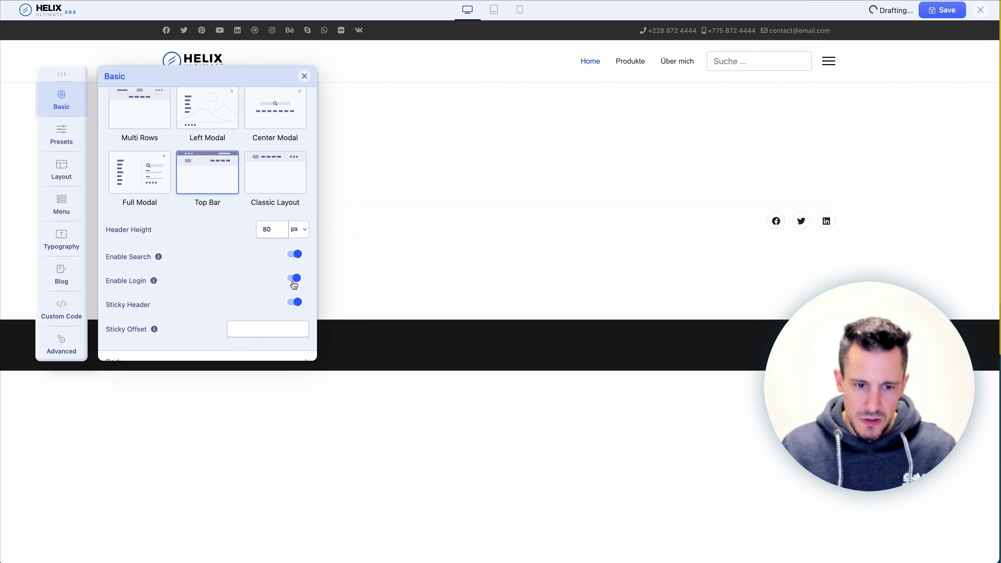
pyautogui.click(297, 278)
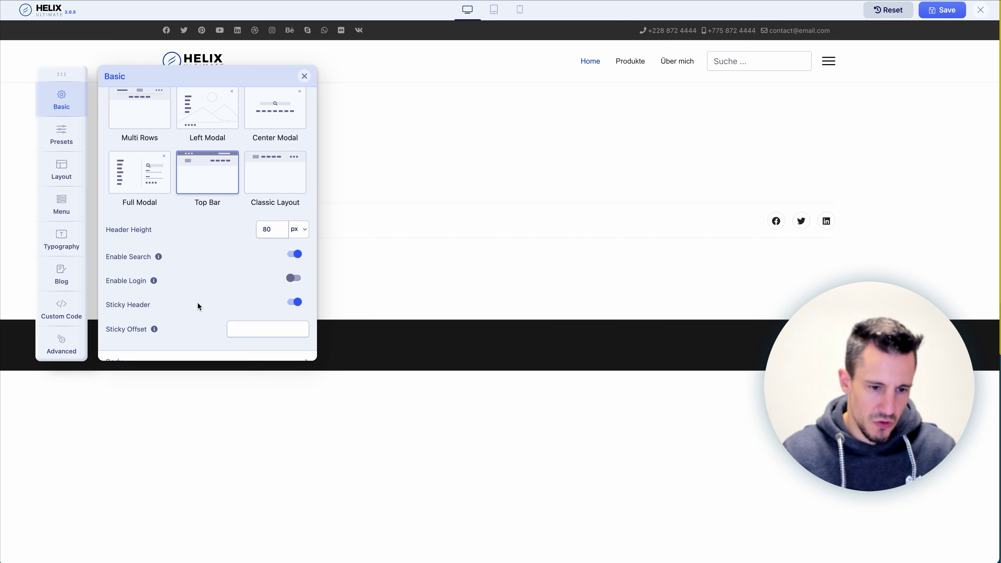
# - Look through the header options and the remaining Basic sections, and collapse the header settings
pyautogui.scroll(-2, 197, 302)
pyautogui.scroll(3, 179, 273)
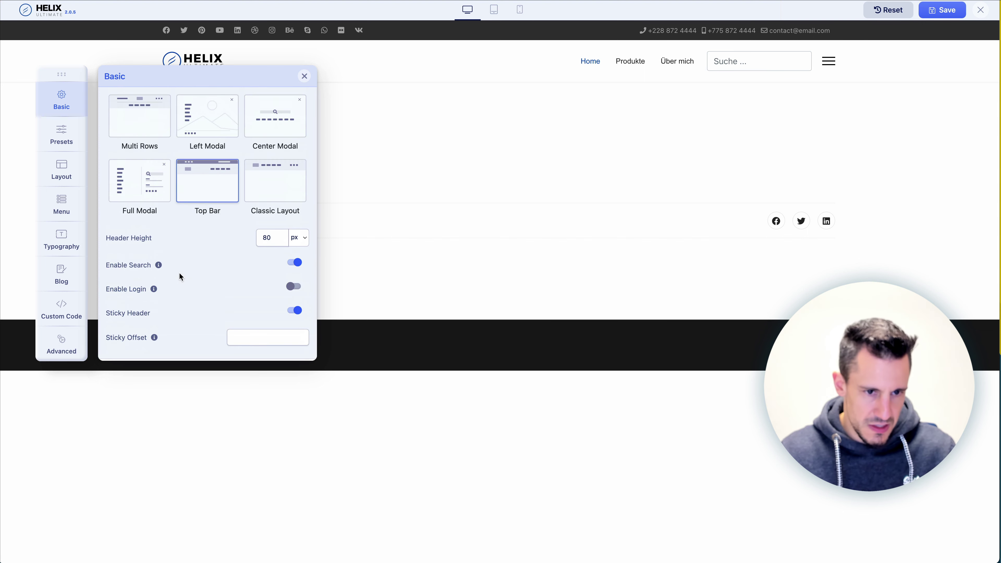
pyautogui.scroll(-2, 157, 315)
pyautogui.scroll(-1, 188, 306)
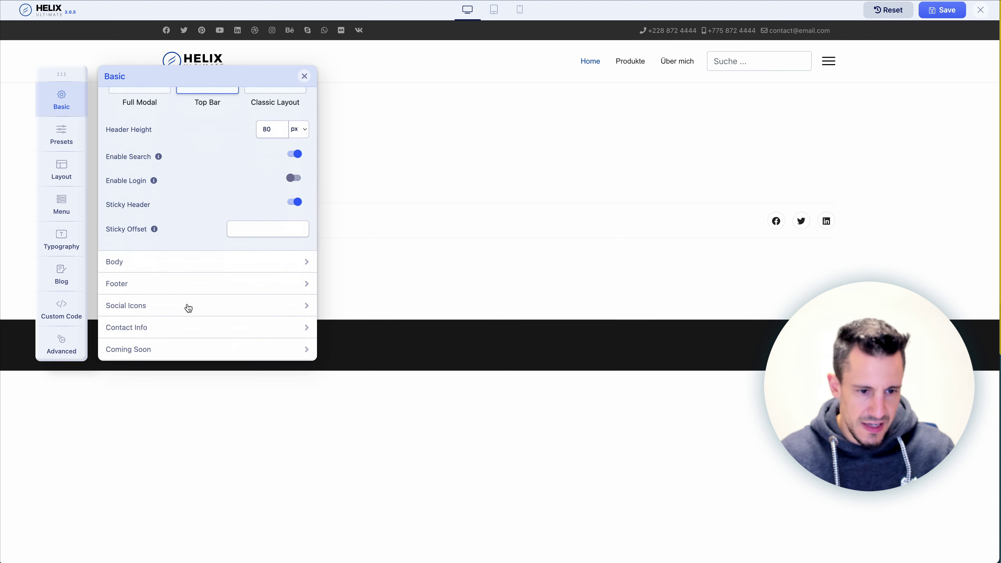
pyautogui.scroll(-1, 188, 308)
pyautogui.scroll(5, 186, 304)
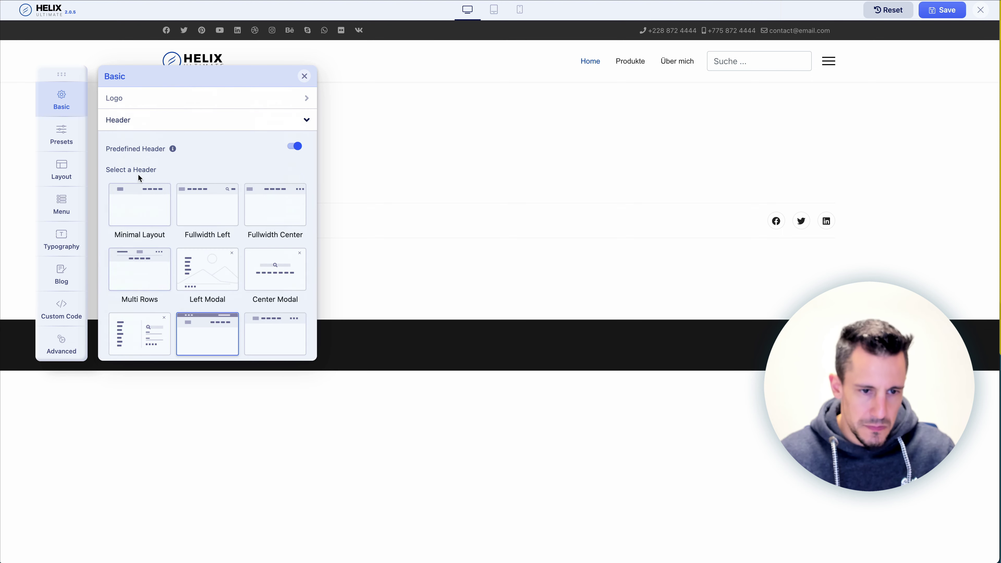
pyautogui.click(131, 123)
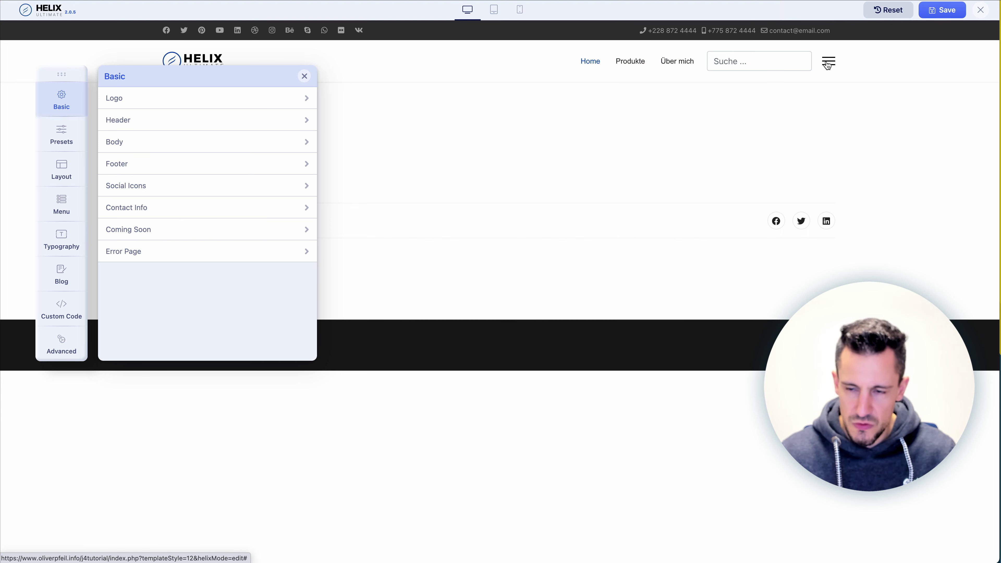
# - Try the Mega Menu type for the site menu and set it back to Mega Menu & Off-canvas
pyautogui.click(62, 209)
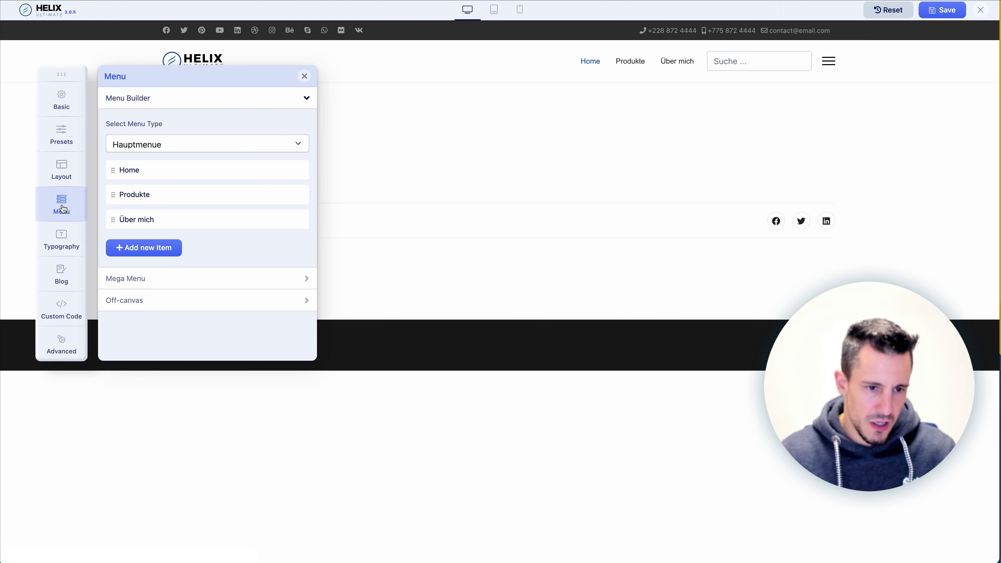
pyautogui.click(136, 279)
pyautogui.click(156, 171)
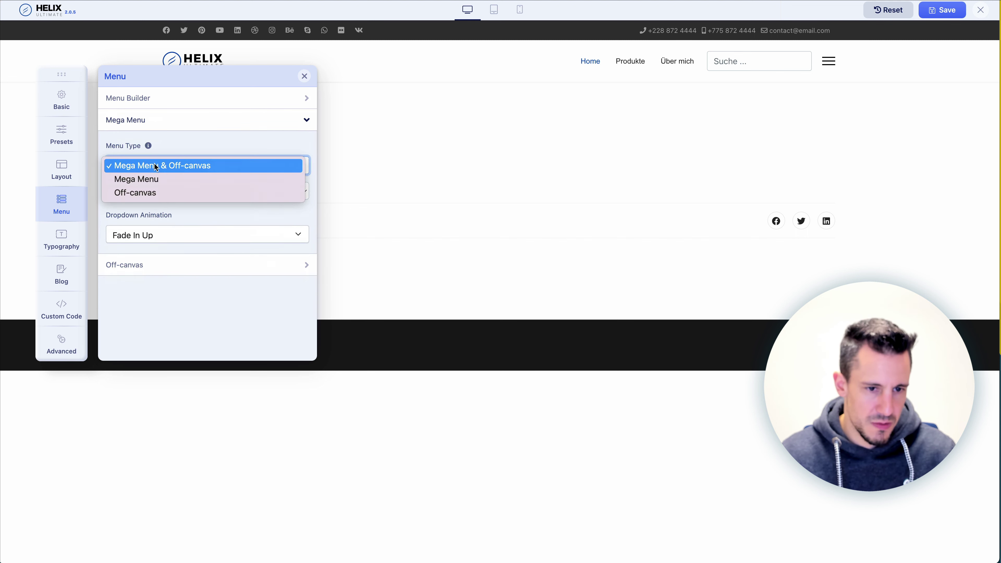
pyautogui.click(157, 179)
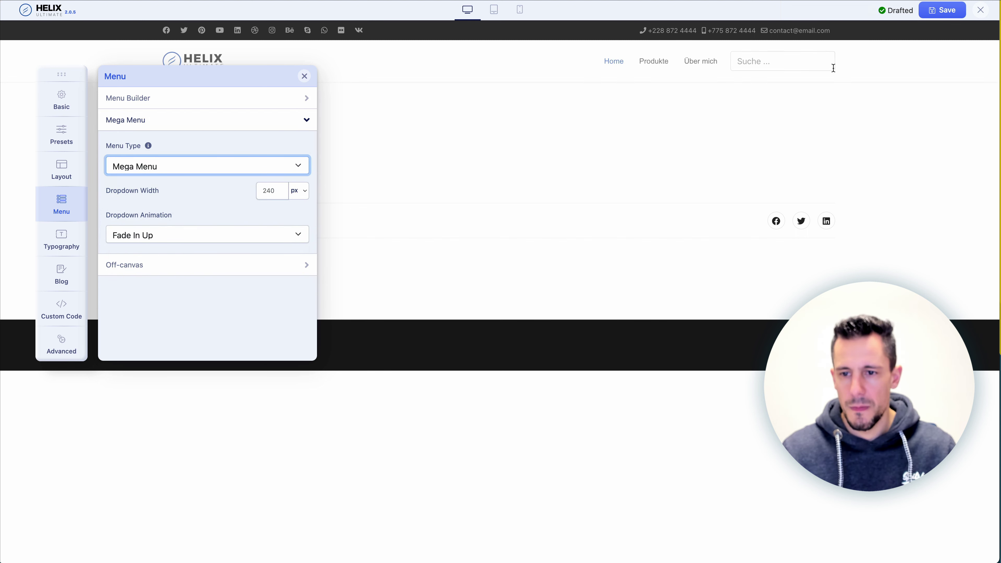
pyautogui.click(152, 169)
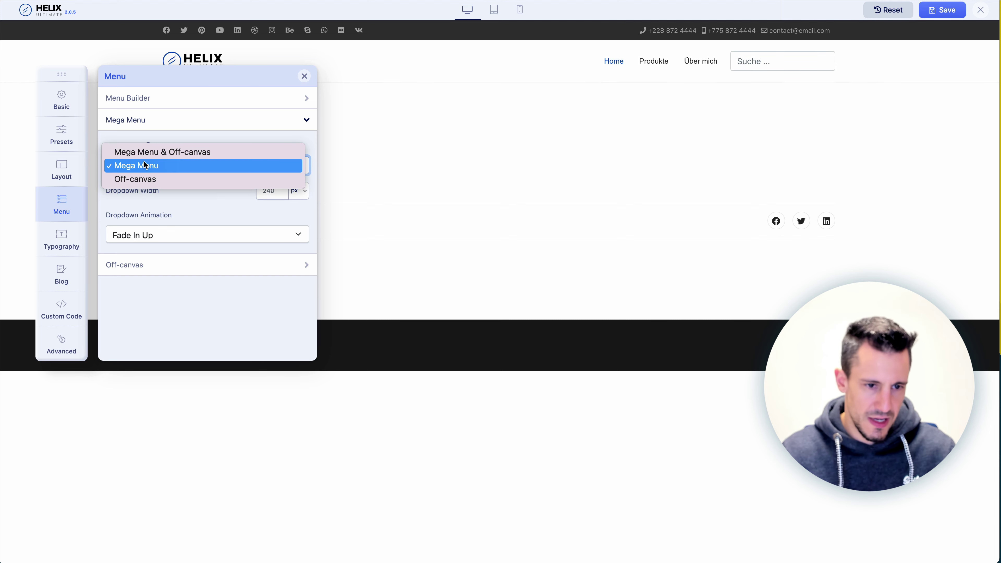
pyautogui.click(156, 151)
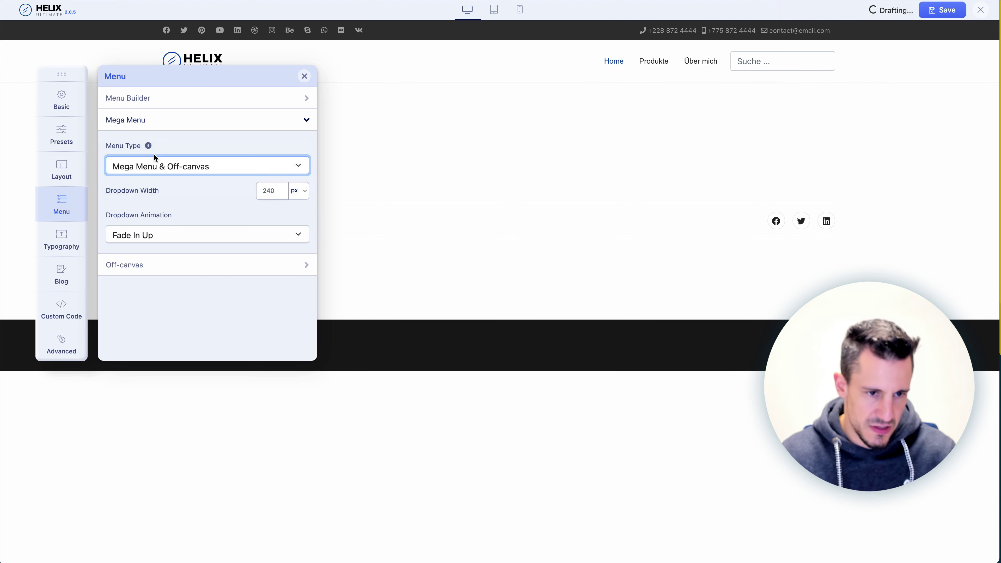
# - Disable and re-enable the social icons in the Basic settings, and review the social network URL and username fields
pyautogui.click(62, 111)
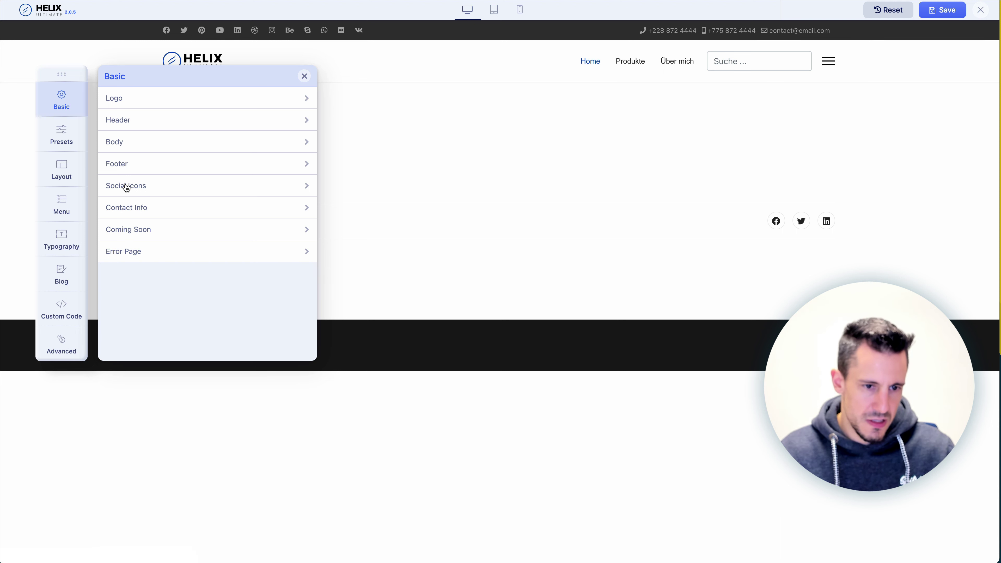
pyautogui.click(136, 191)
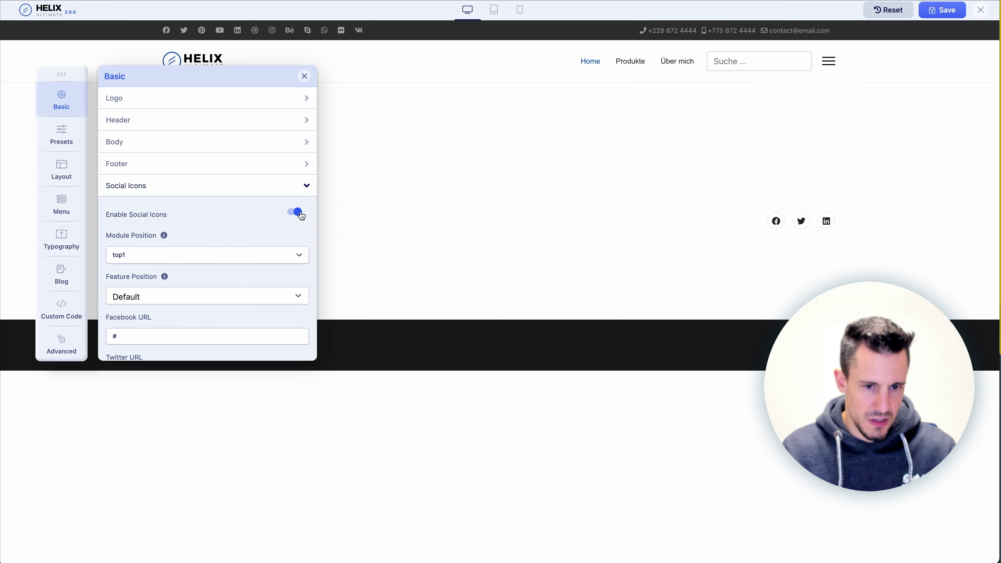
pyautogui.click(299, 213)
pyautogui.click(299, 213)
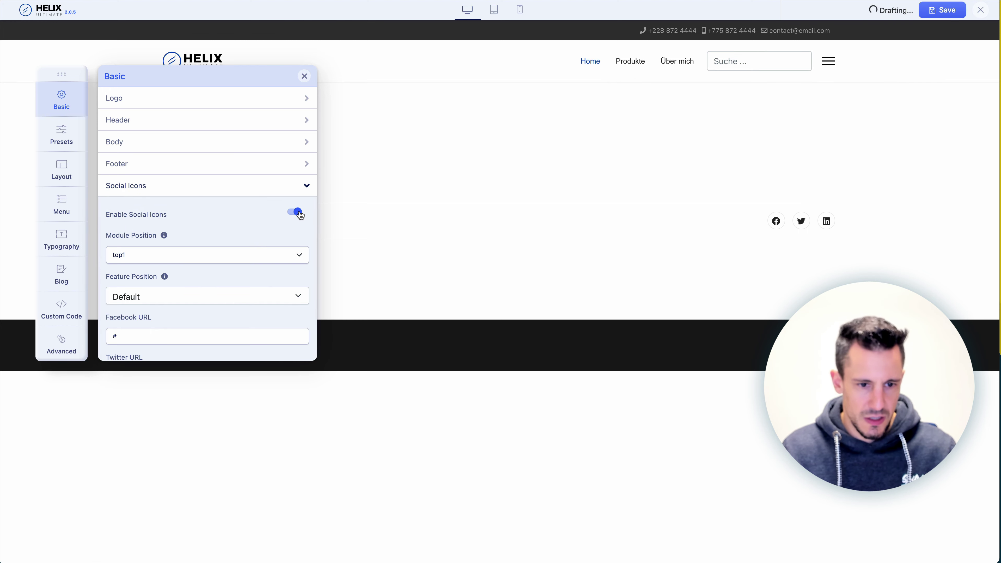
pyautogui.scroll(-6, 261, 220)
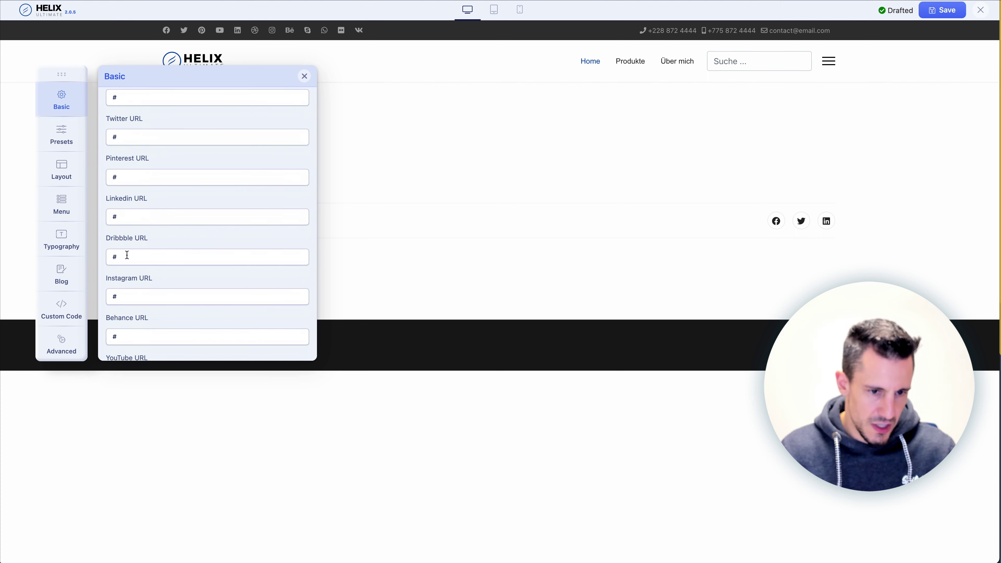
pyautogui.scroll(-5, 119, 208)
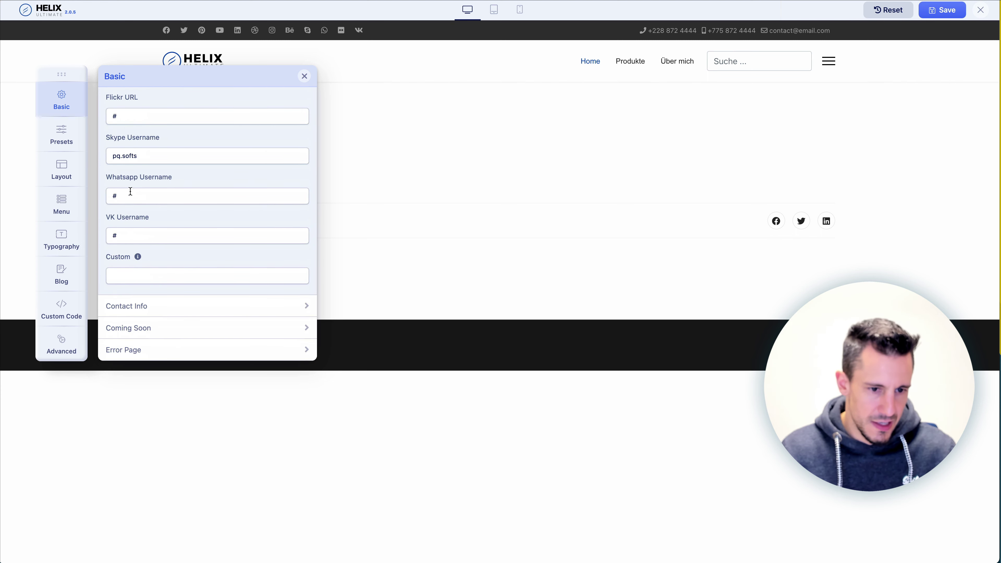
pyautogui.scroll(10, 158, 162)
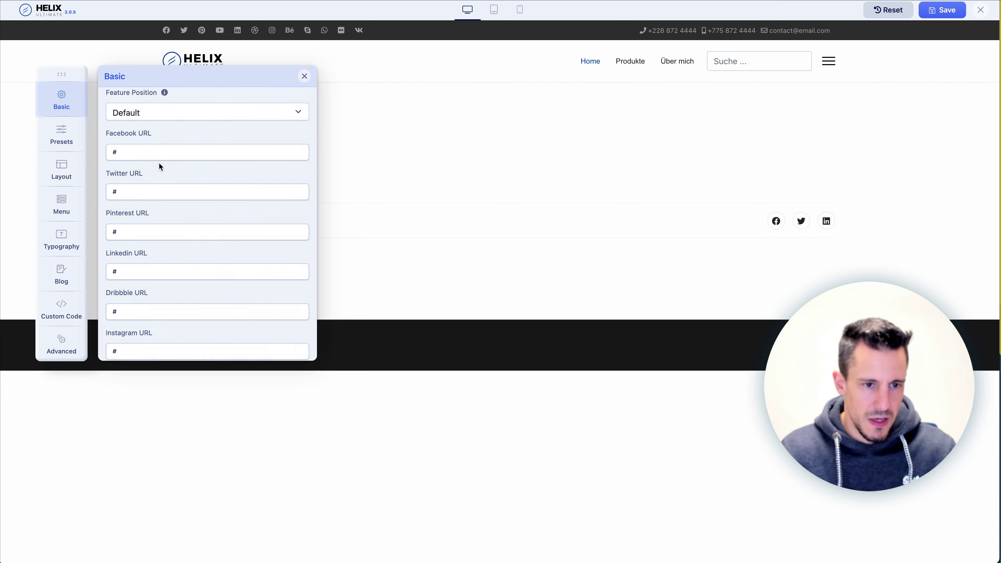
# - Disable and re-enable the contact info in the Basic settings, and review its position, phone, mobile, email and opening hours fields
pyautogui.click(142, 187)
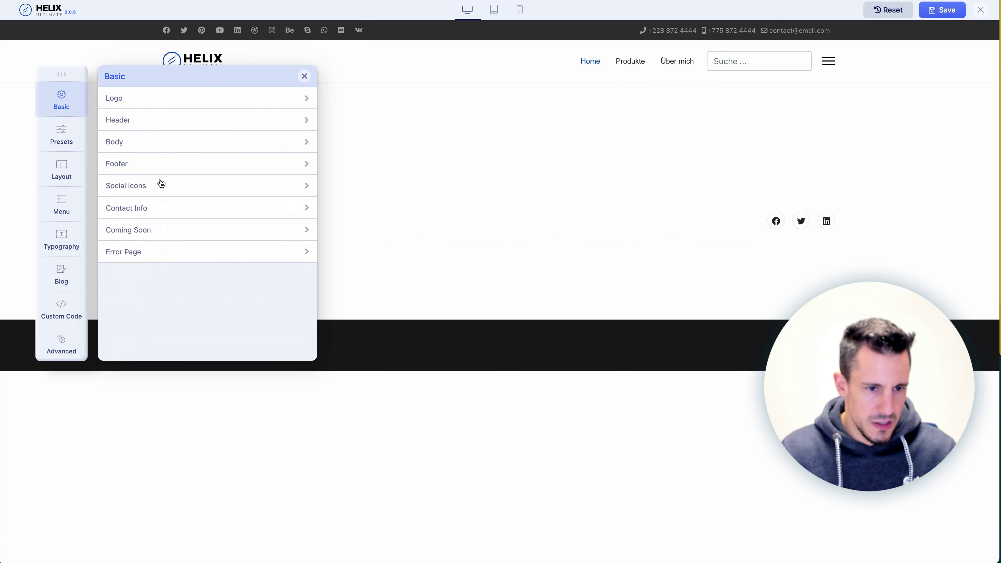
pyautogui.click(139, 209)
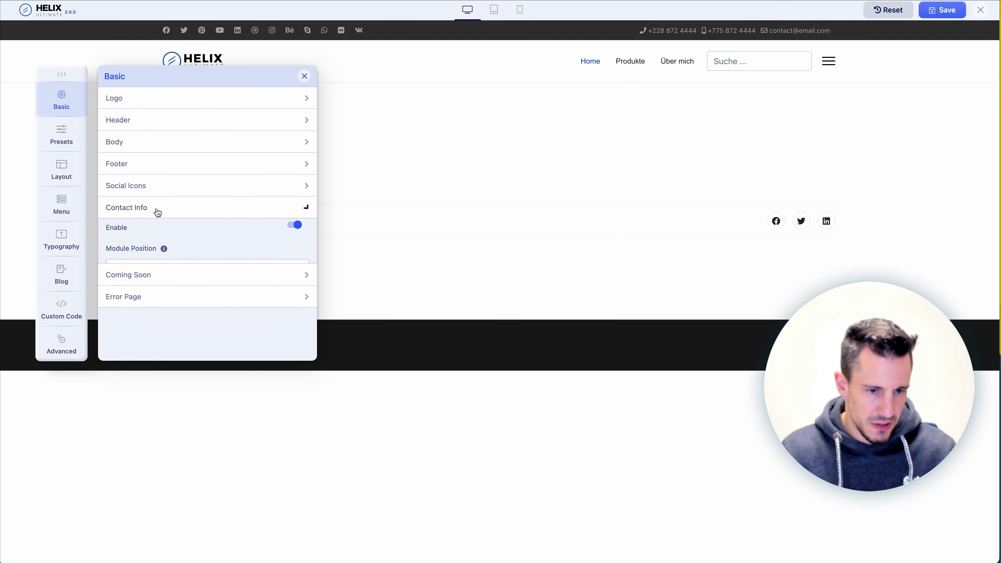
pyautogui.click(293, 234)
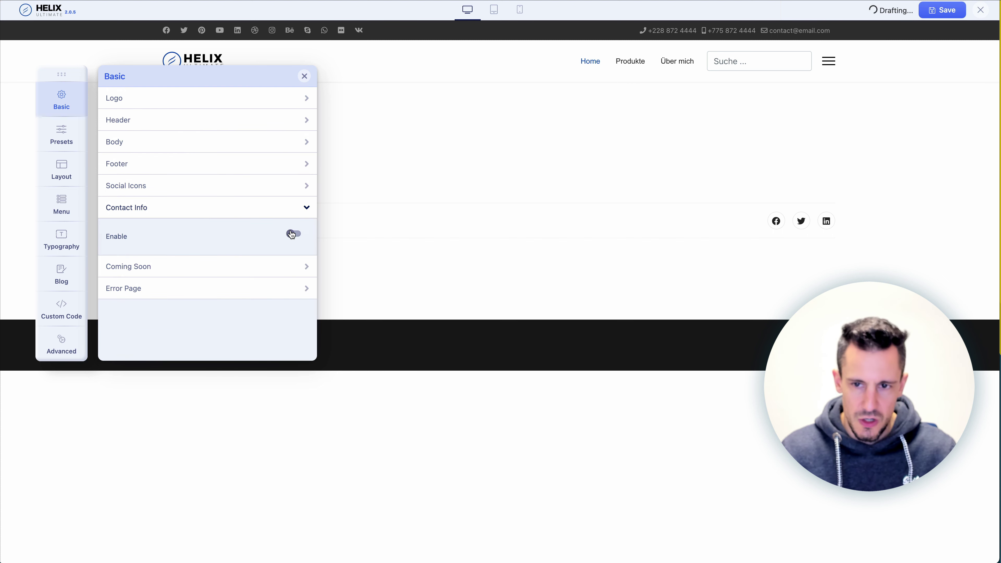
pyautogui.click(294, 235)
pyautogui.scroll(-4, 197, 248)
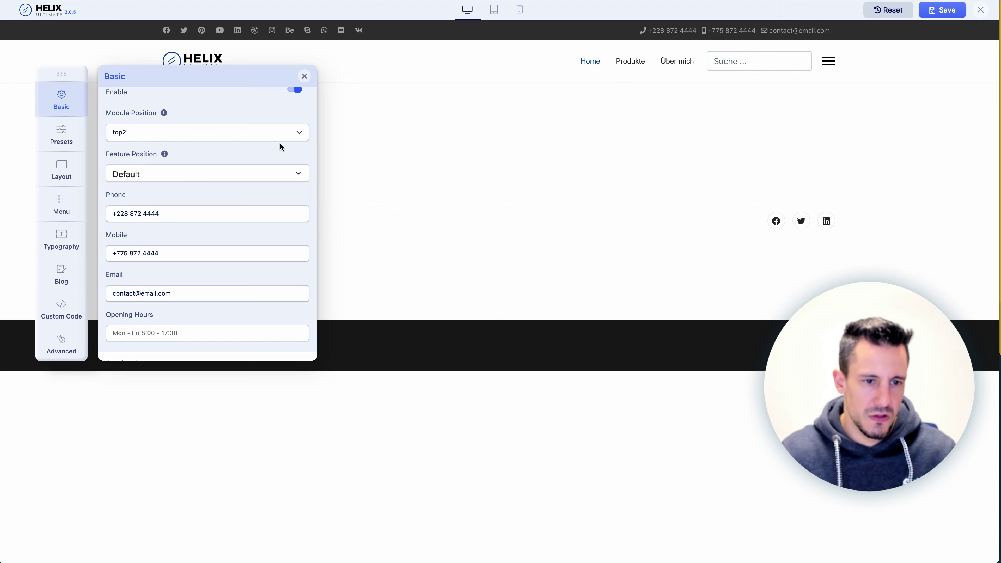
pyautogui.scroll(1, 280, 146)
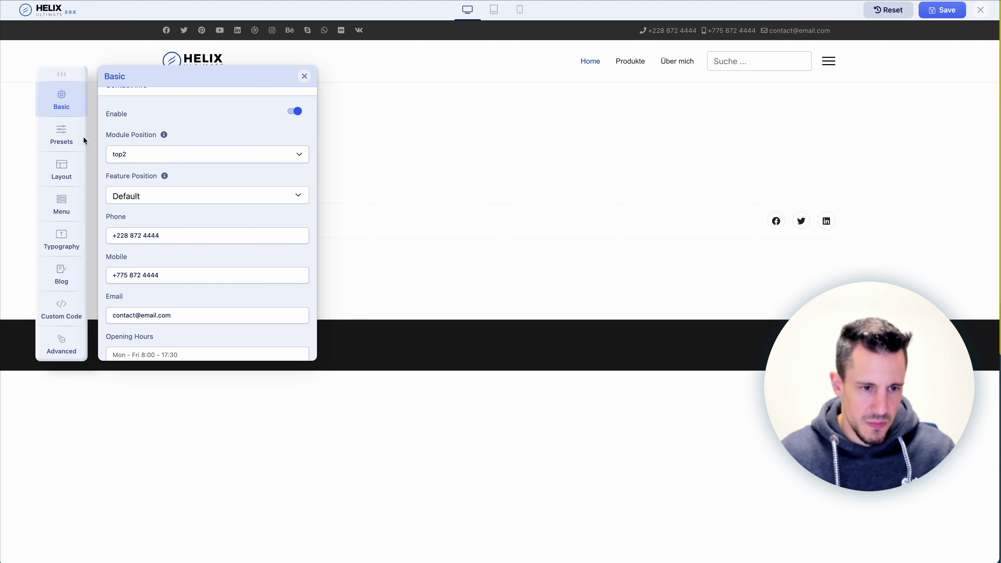
# - Apply the green Preset 7 color scheme and move the settings panel down so it clears the site logo
pyautogui.click(56, 132)
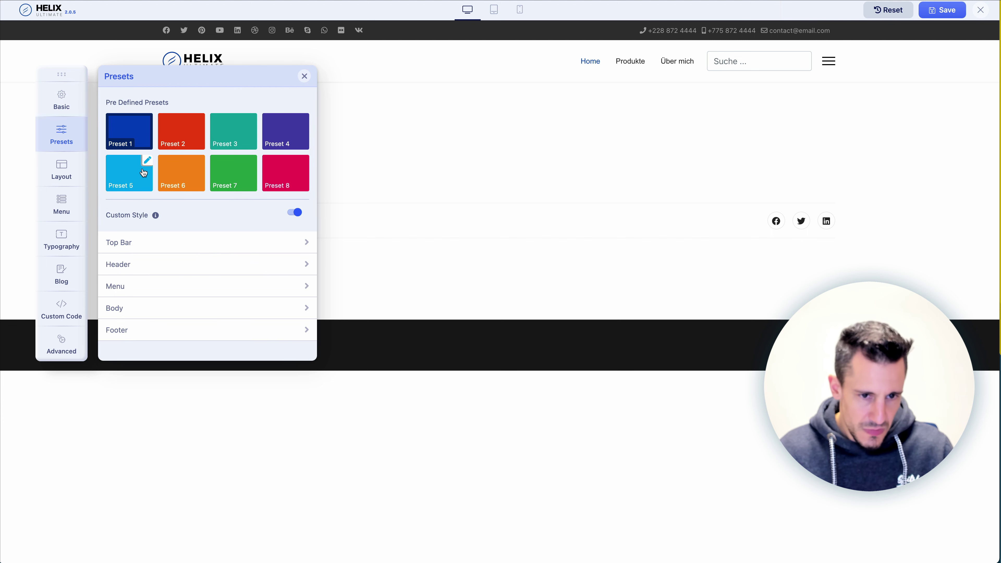
pyautogui.click(234, 174)
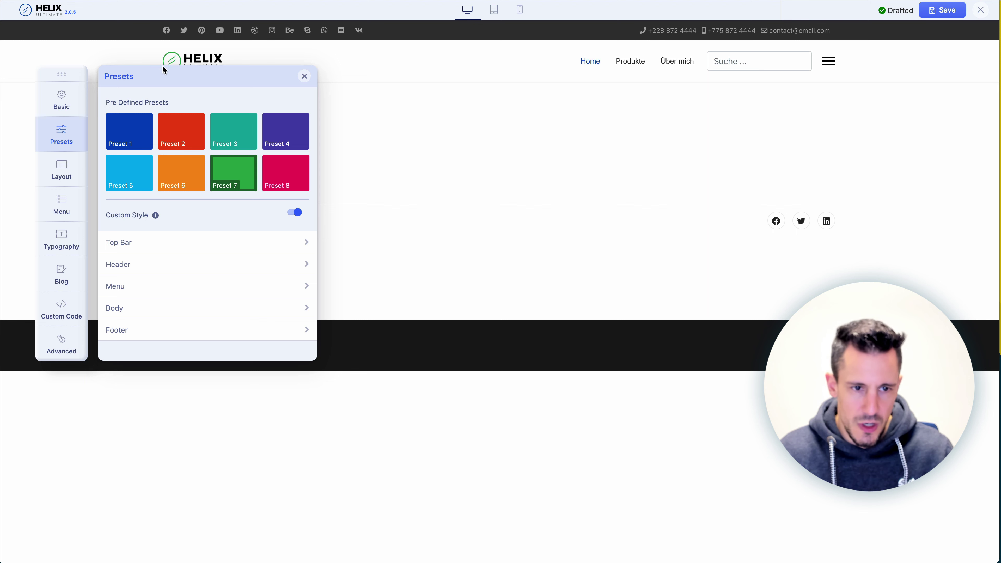
pyautogui.moveTo(62, 74); pyautogui.dragTo(64, 126)
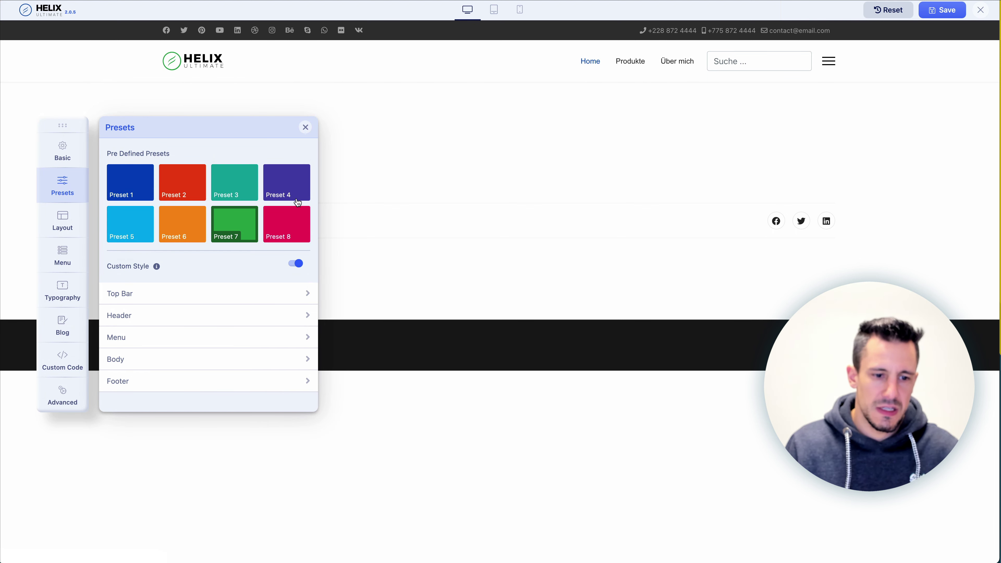
# - Turn off Custom Style, then try Preset 4 and switch back to Preset 7
pyautogui.click(294, 264)
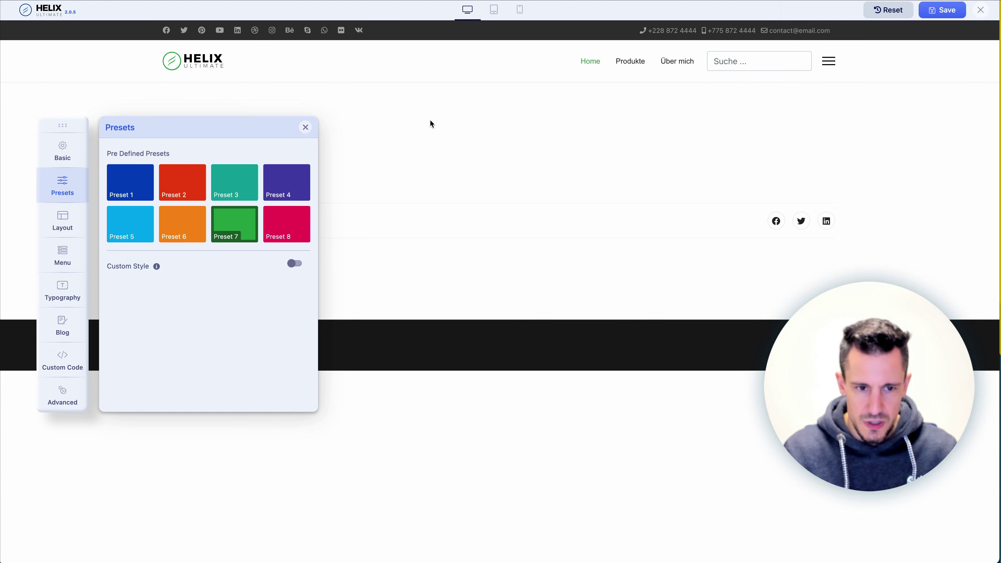
pyautogui.moveTo(238, 189)
pyautogui.click(272, 190)
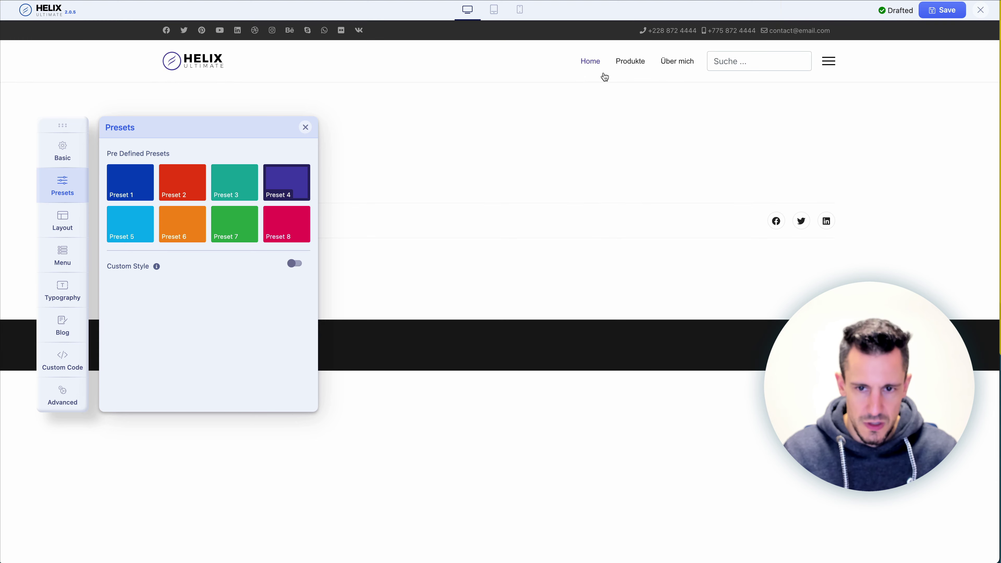
pyautogui.click(242, 219)
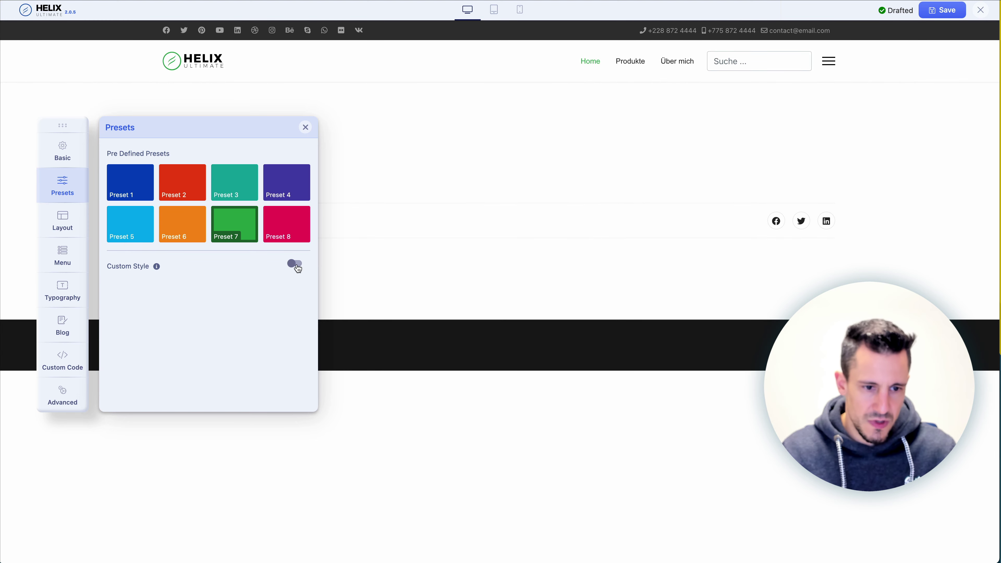
# - Turn on Custom Style for the presets and set the header's background color to #ffd1d1
pyautogui.click(293, 265)
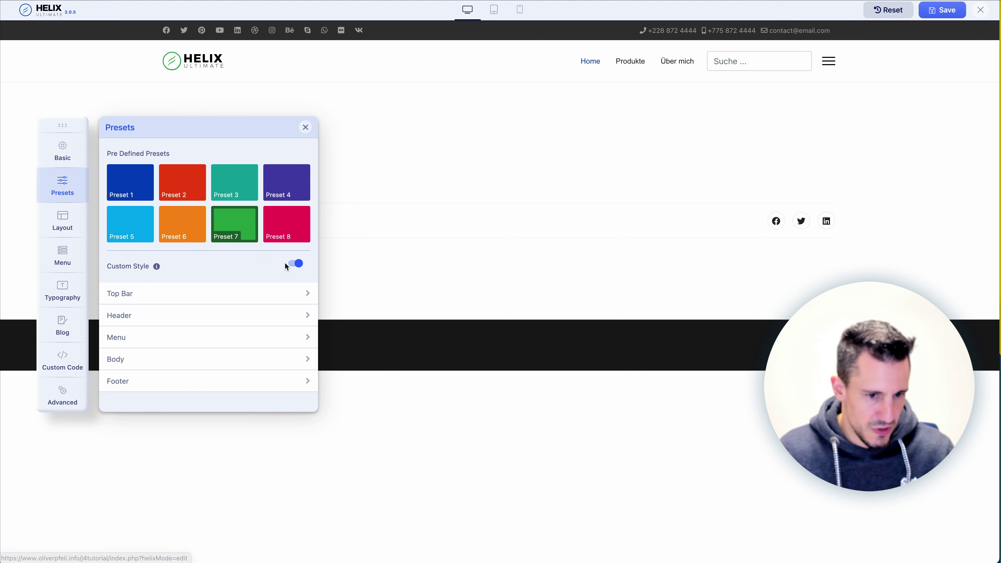
pyautogui.click(310, 315)
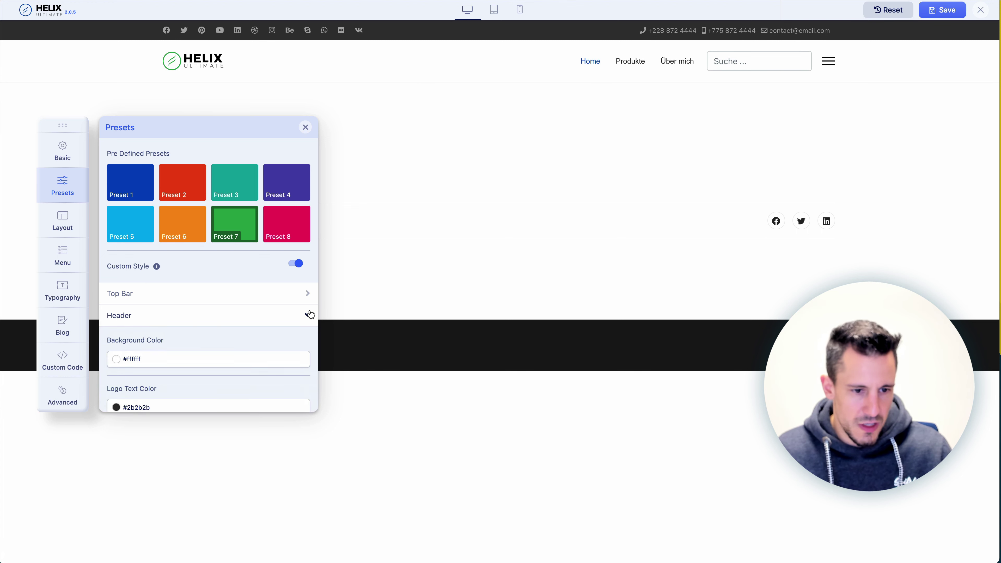
pyautogui.scroll(-2, 205, 320)
pyautogui.click(116, 286)
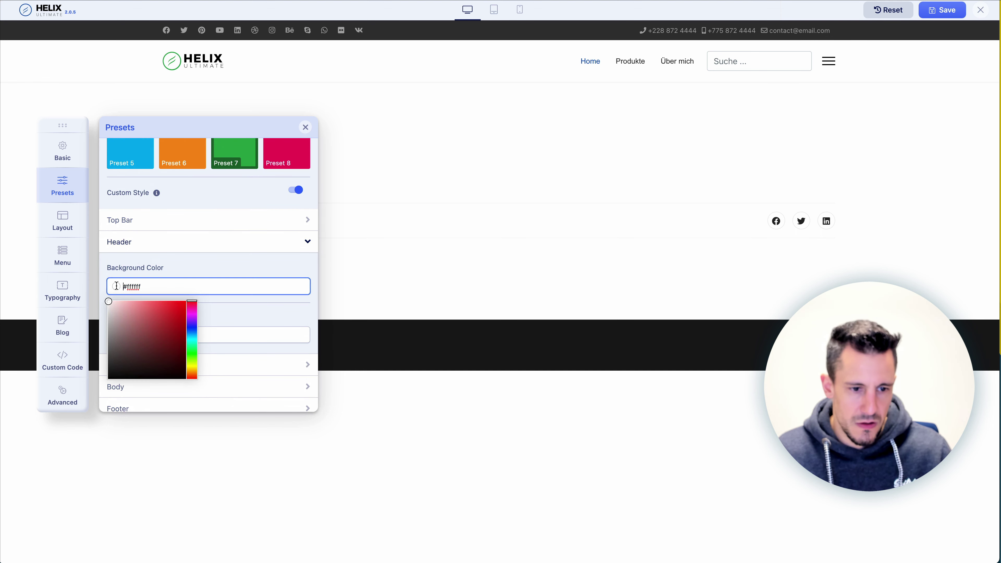
pyautogui.click(152, 302)
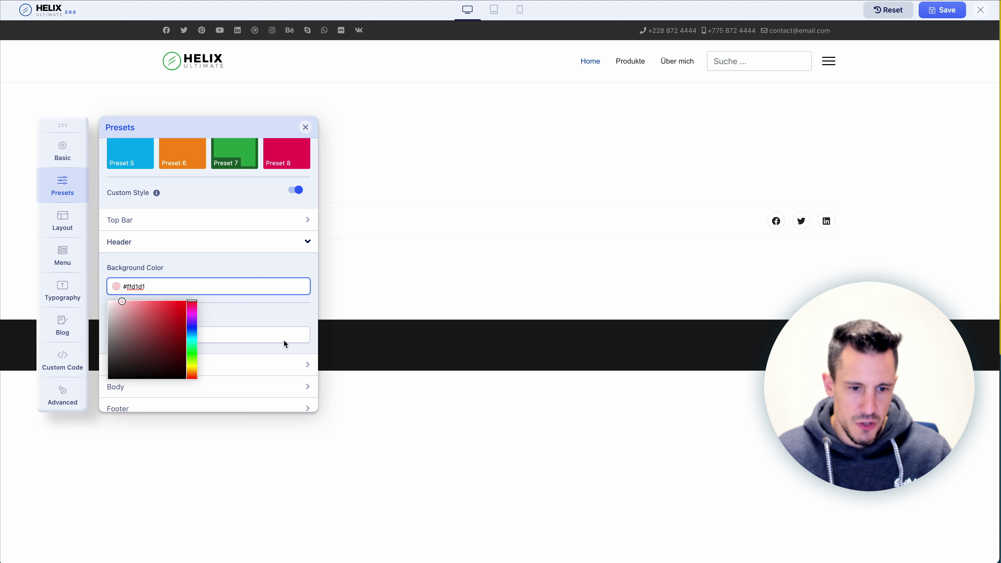
pyautogui.click(262, 314)
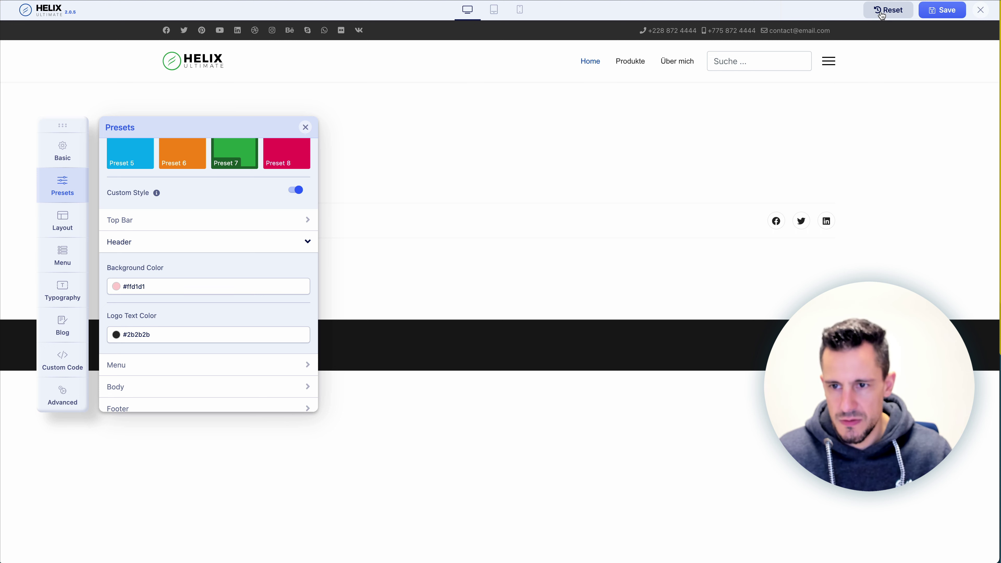
# - Set the top bar's background color to #ff0505 in the custom style settings
pyautogui.click(302, 223)
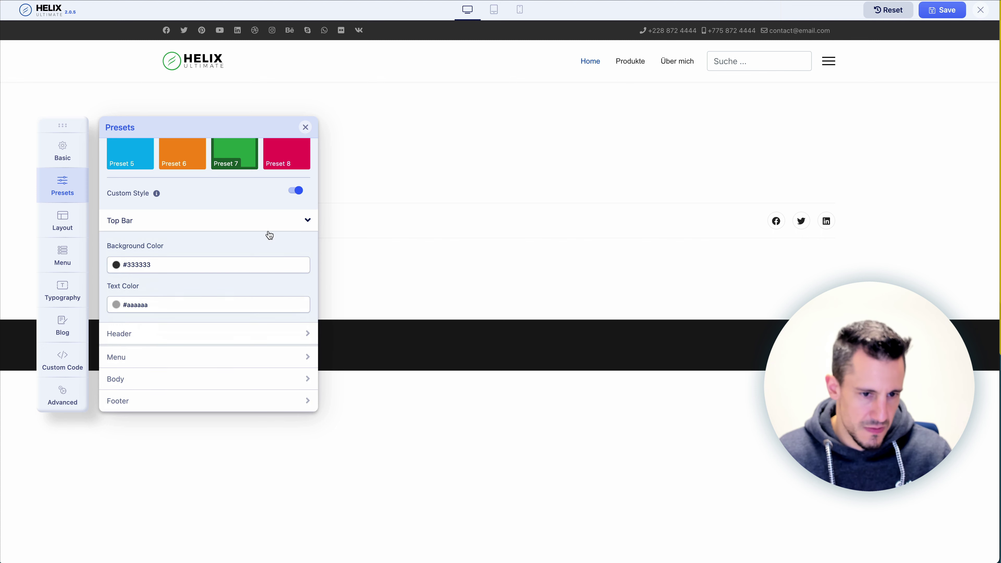
pyautogui.click(117, 265)
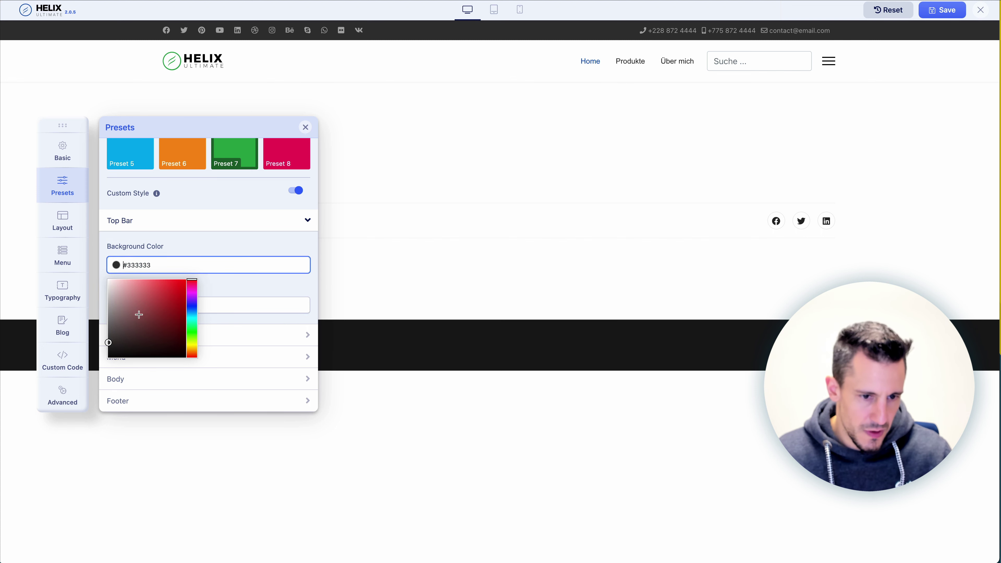
pyautogui.click(184, 281)
pyautogui.click(225, 238)
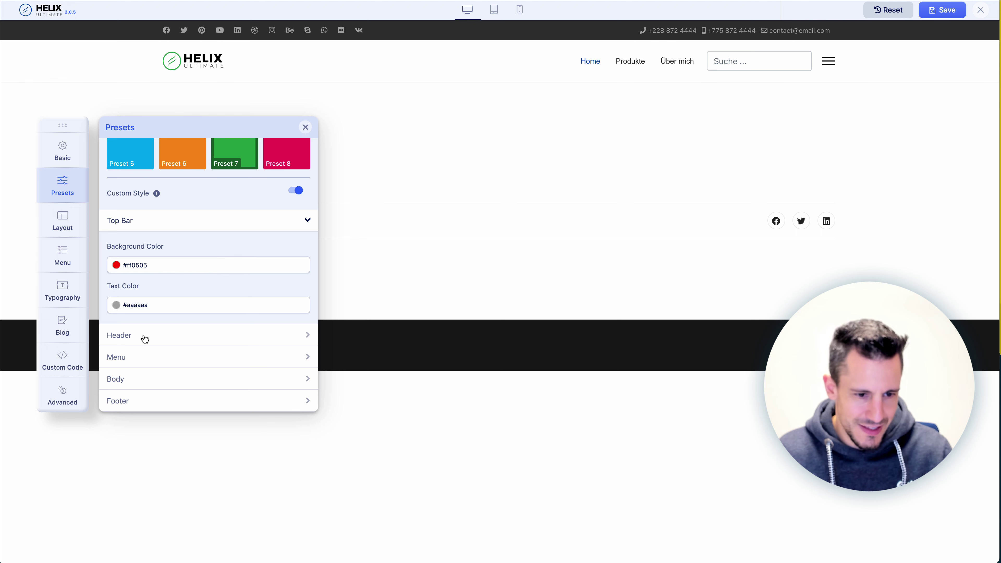
# - Collapse the Top Bar color settings and turn off Custom Style so Preset 7 applies
pyautogui.scroll(3, 140, 327)
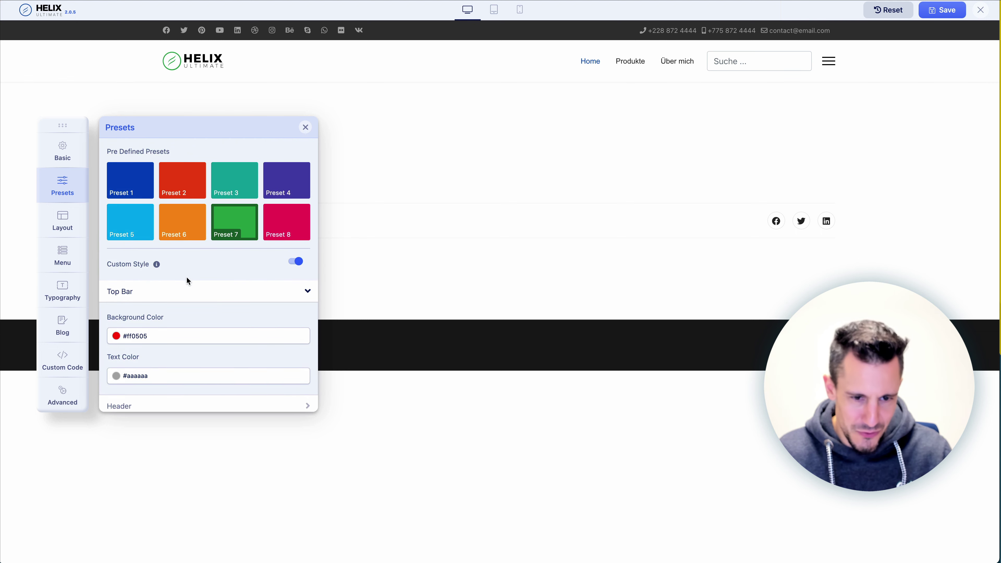
pyautogui.click(139, 296)
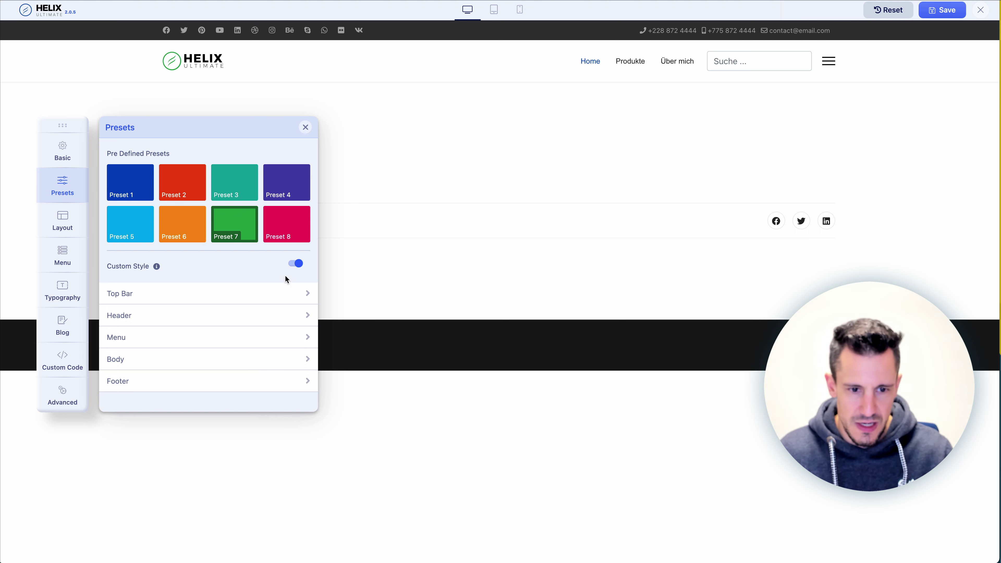
pyautogui.click(297, 265)
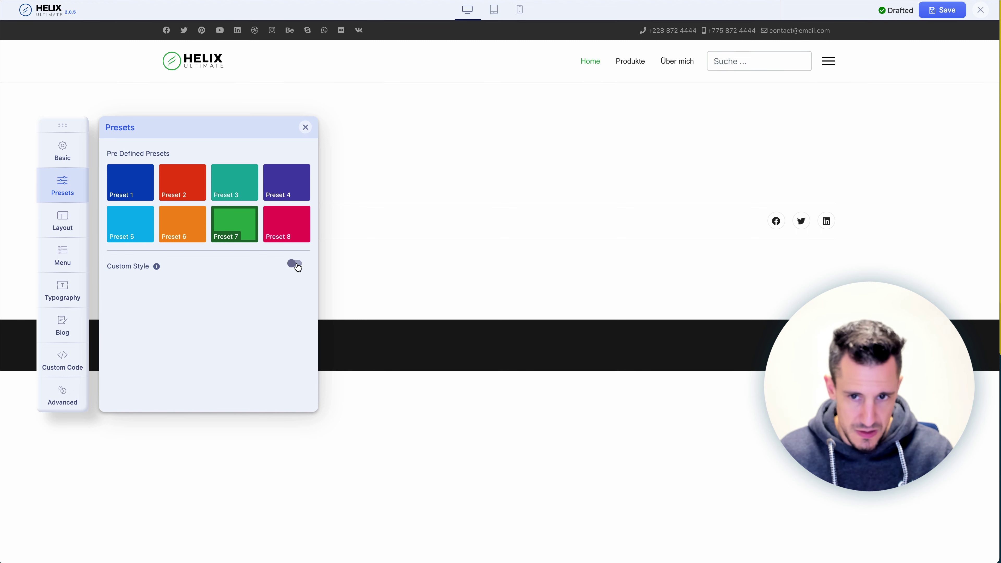